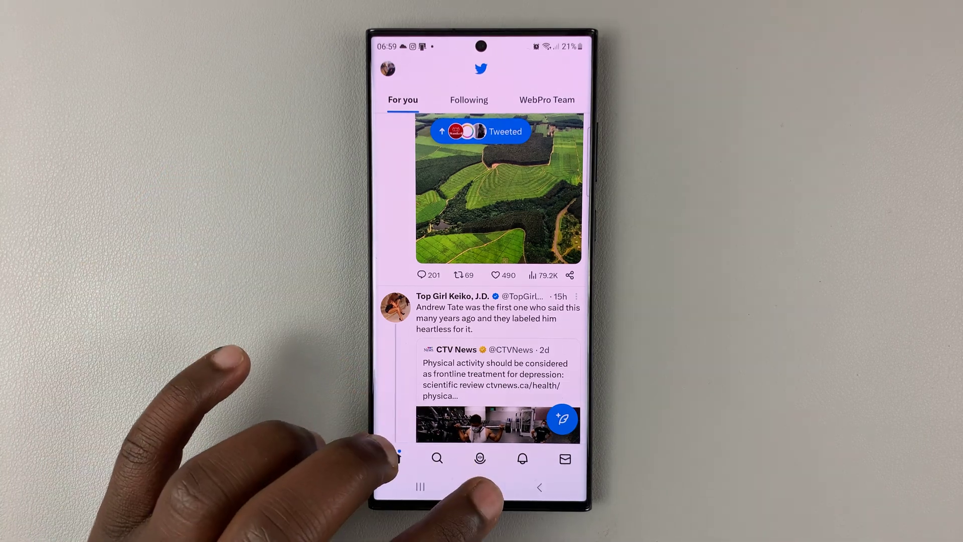
Step: Exit the Twitter app to the phone's home screen
click(480, 487)
Step: Launch Chrome from the Google folder and load the mobile.twitter.com For you feed
drag(451, 391, 451, 188)
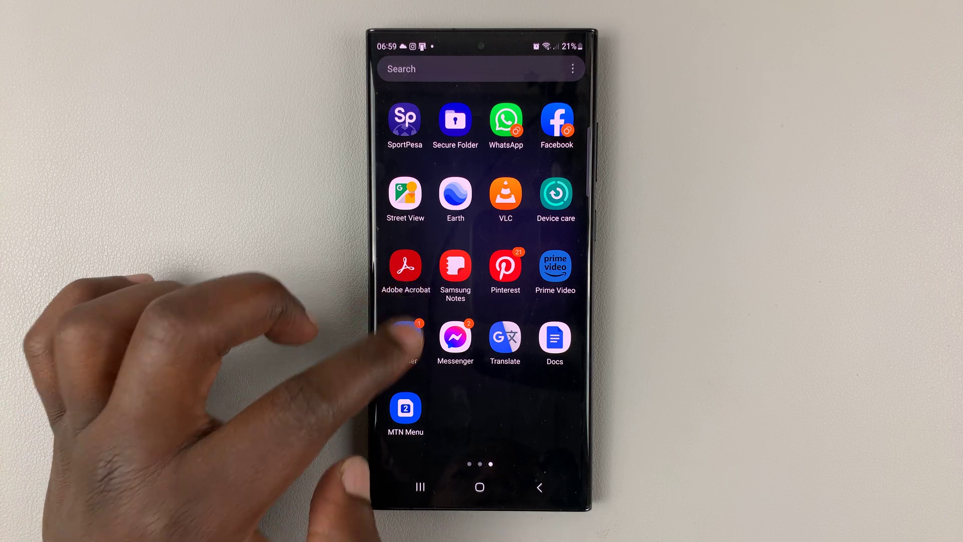
drag(410, 313, 411, 391)
click(554, 360)
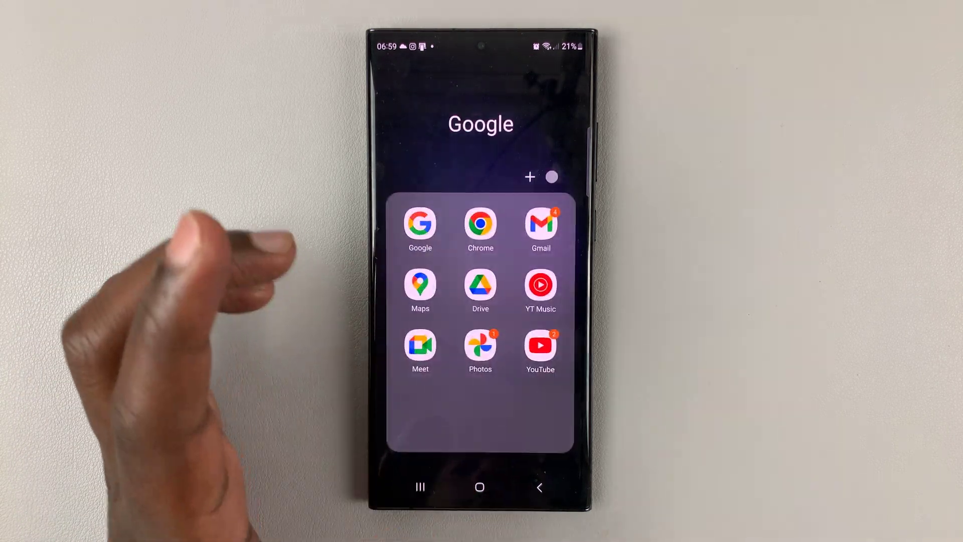
click(481, 224)
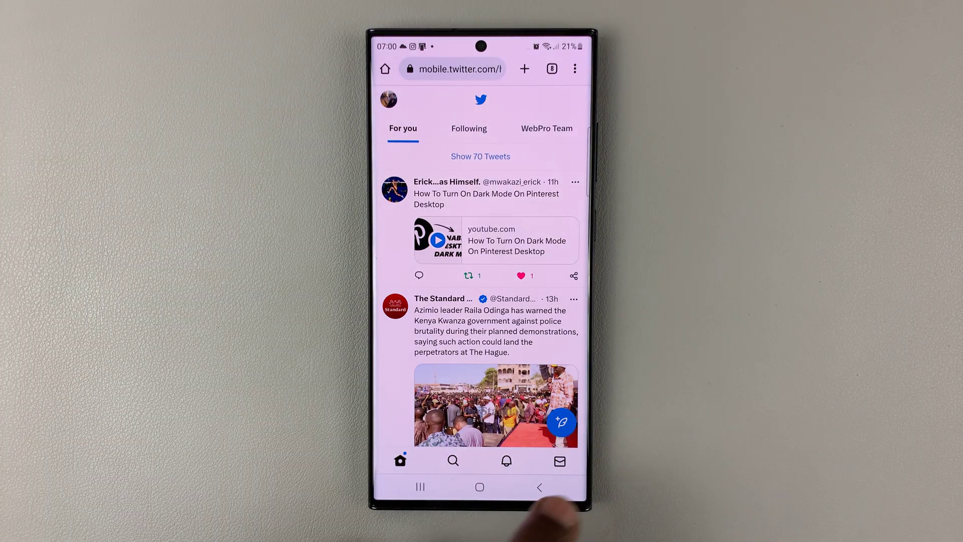
scroll(480, 301, down, 2)
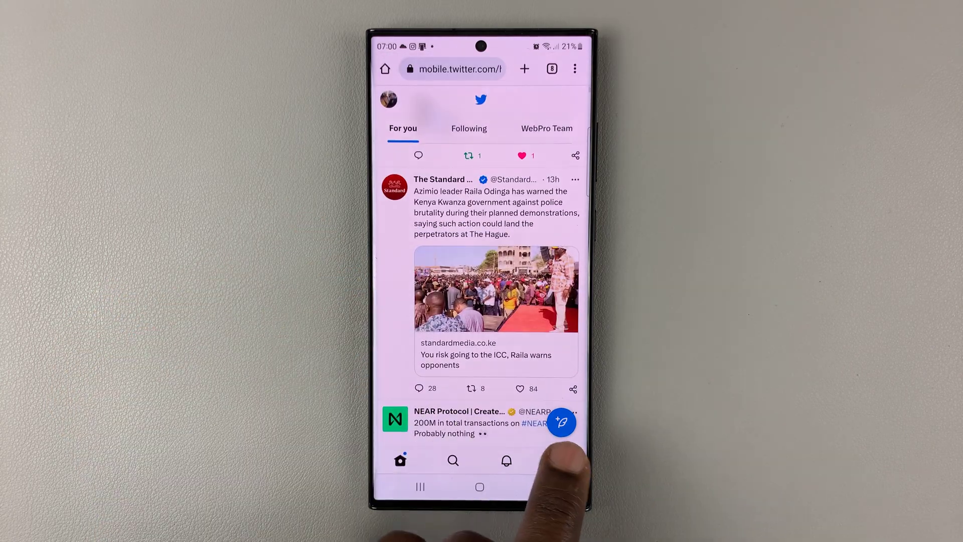
Step: Start a new tweet with the floating compose button
click(570, 420)
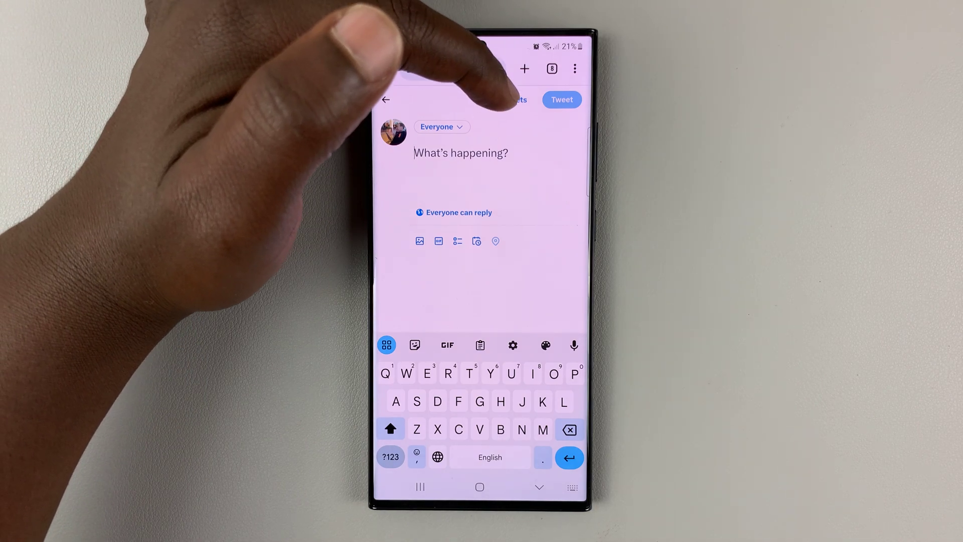
Step: Open the Scheduled tab of Unsent Tweets and select the Mar 20, 2023 12:00 PM tweet
click(501, 99)
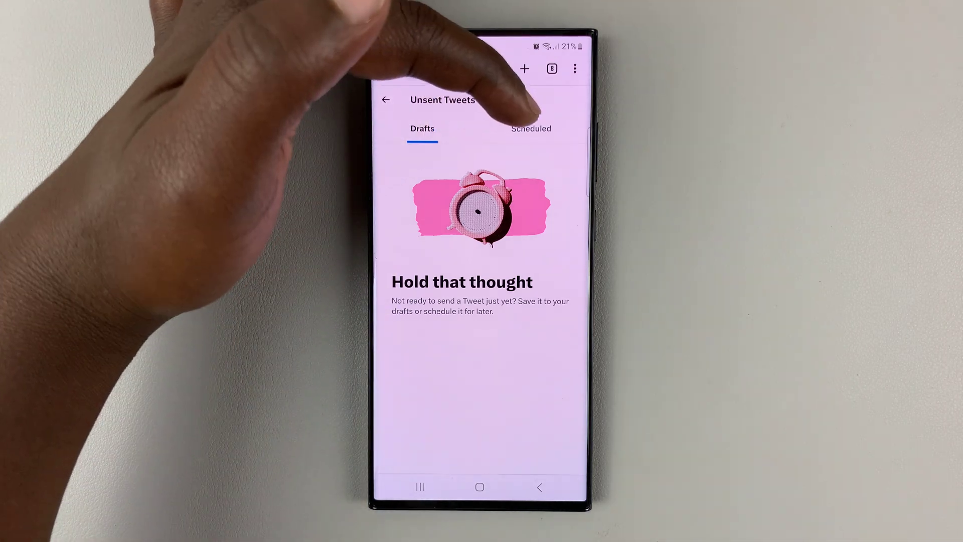
click(530, 128)
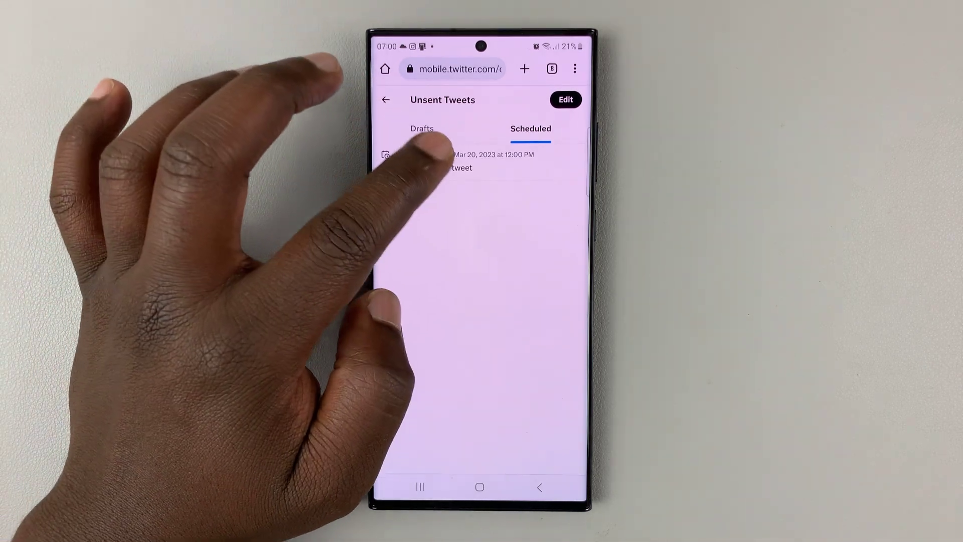
click(427, 168)
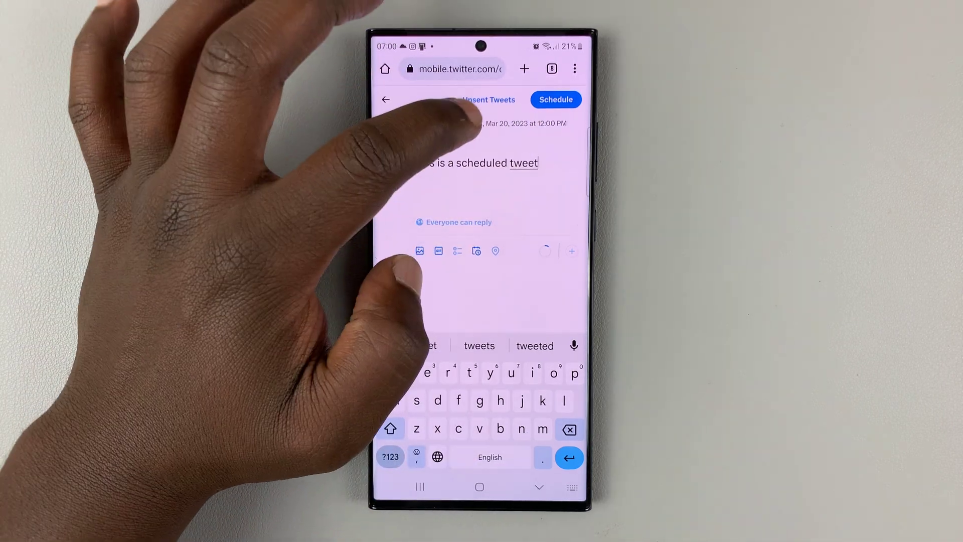
Step: Confirm the tweet's schedule of Mar 20, 2023 at 12:00 PM without changing it
click(452, 123)
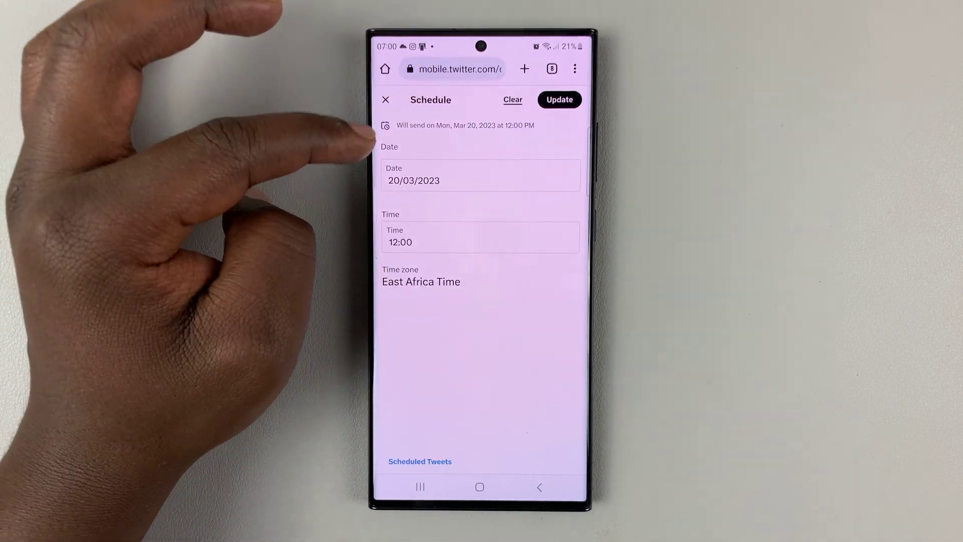
click(385, 100)
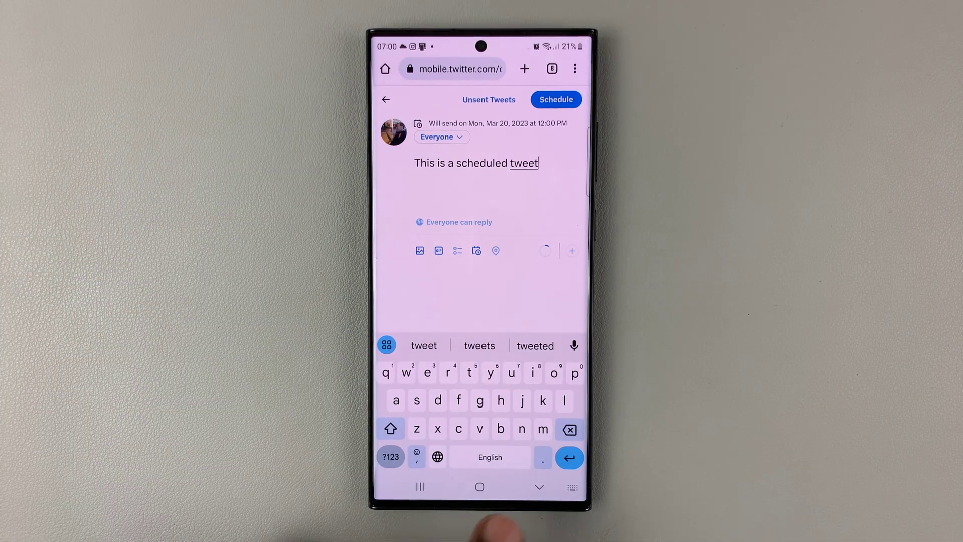
click(539, 487)
Step: Back out of Unsent Tweets to the For you home feed
click(538, 487)
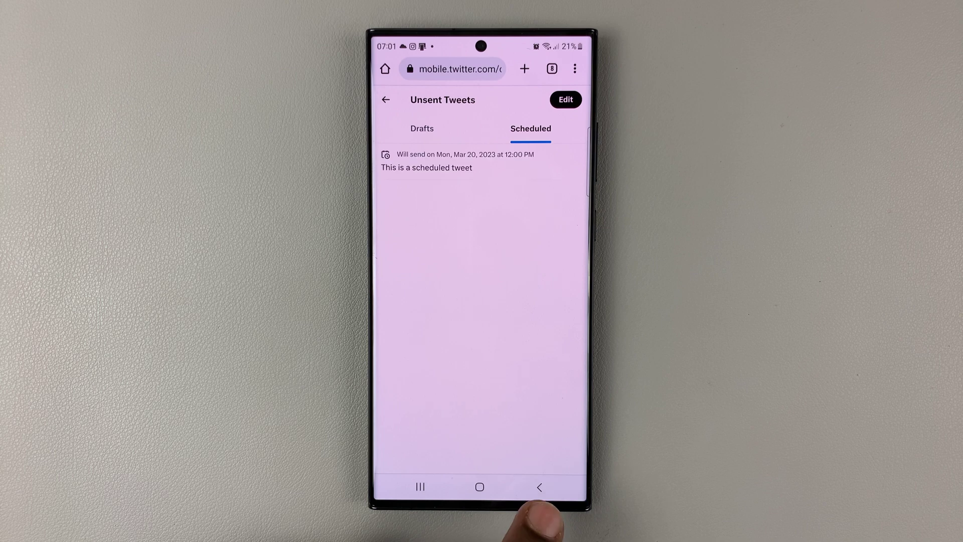
click(539, 487)
click(539, 487)
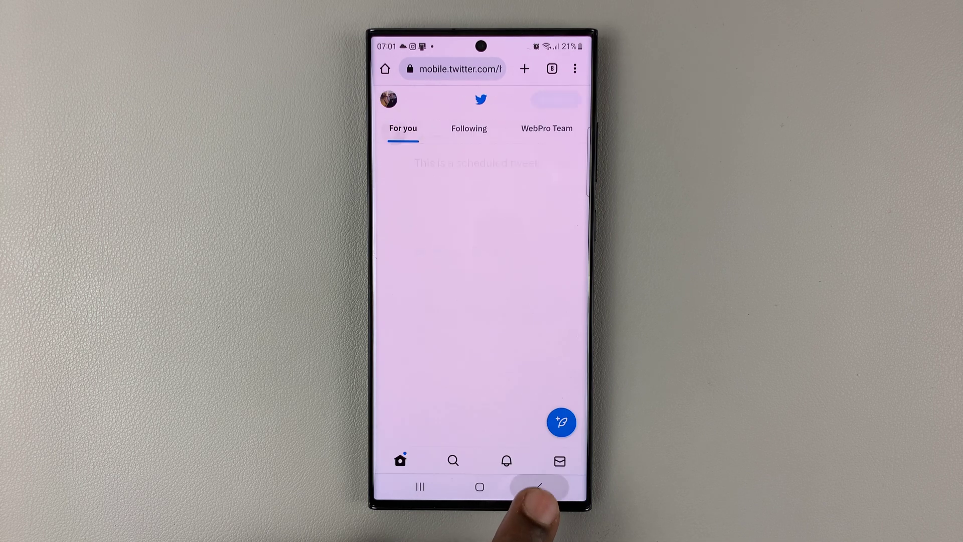